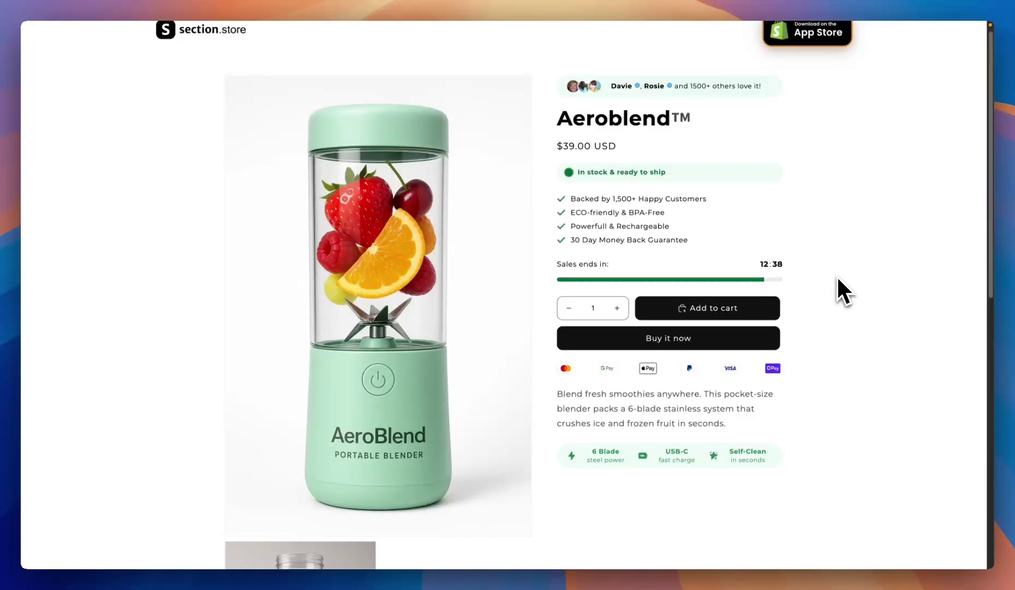
Scroll back up the Aeroblend storefront product page to review it.
scroll(844, 292, up, 1)
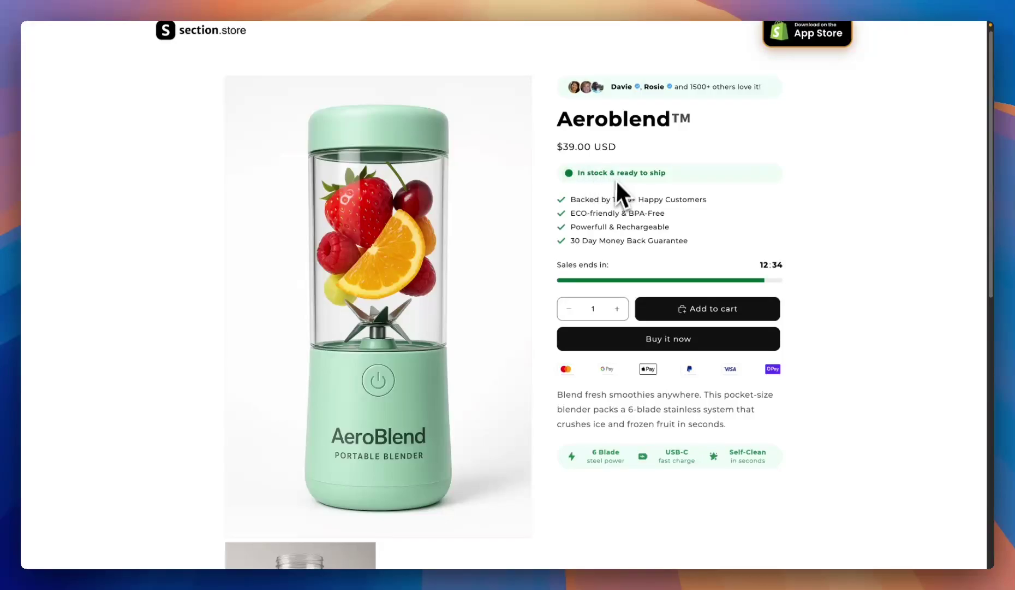
scroll(690, 246, up, 1)
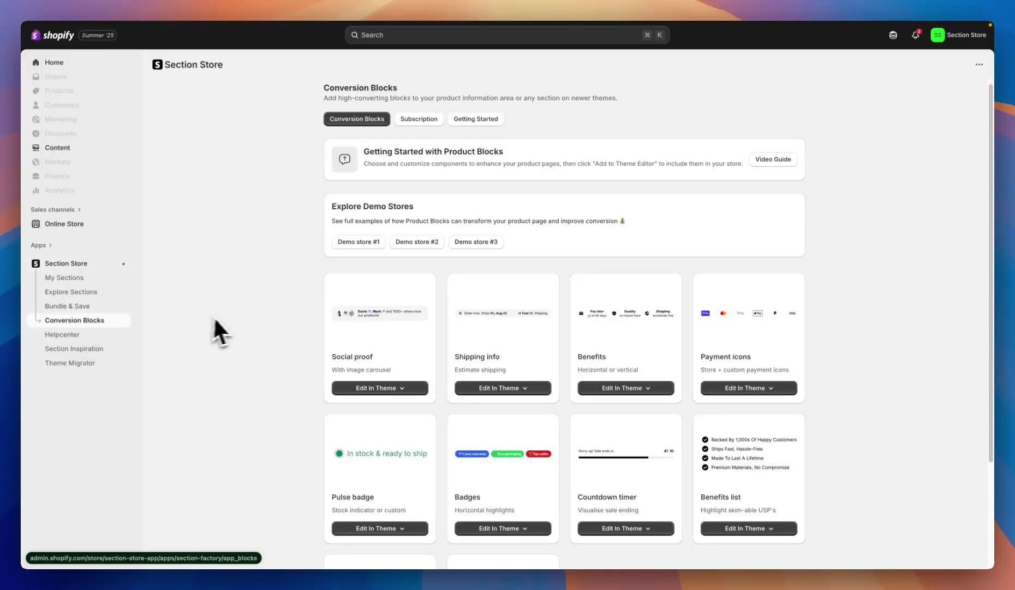
Scroll down the Section Store Conversion Blocks cards toward Edit In Theme.
scroll(214, 319, down, 5)
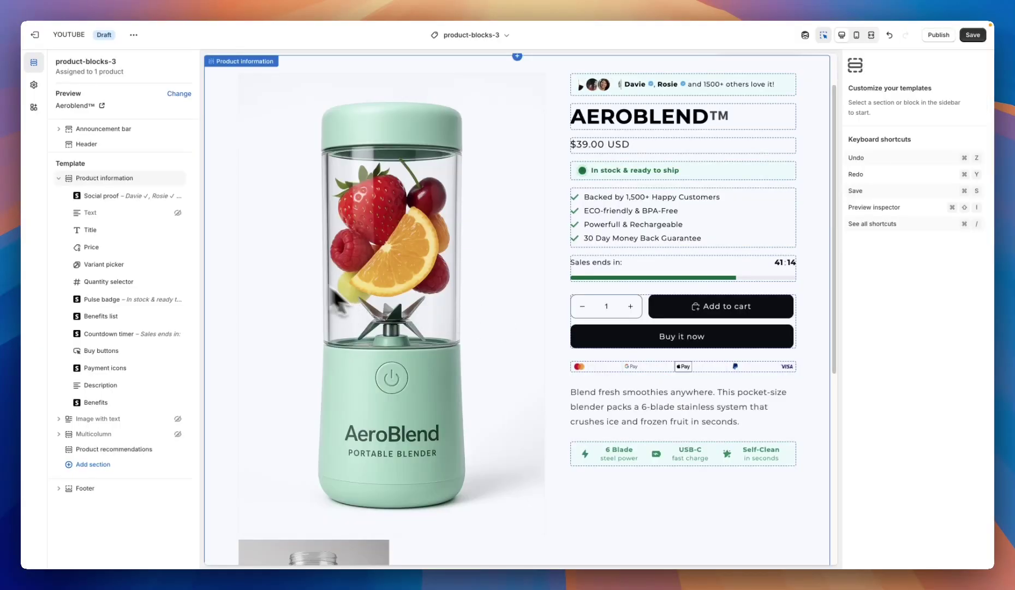
Expand Product information and list Section Store app blocks for insertion after Countdown timer.
click(72, 178)
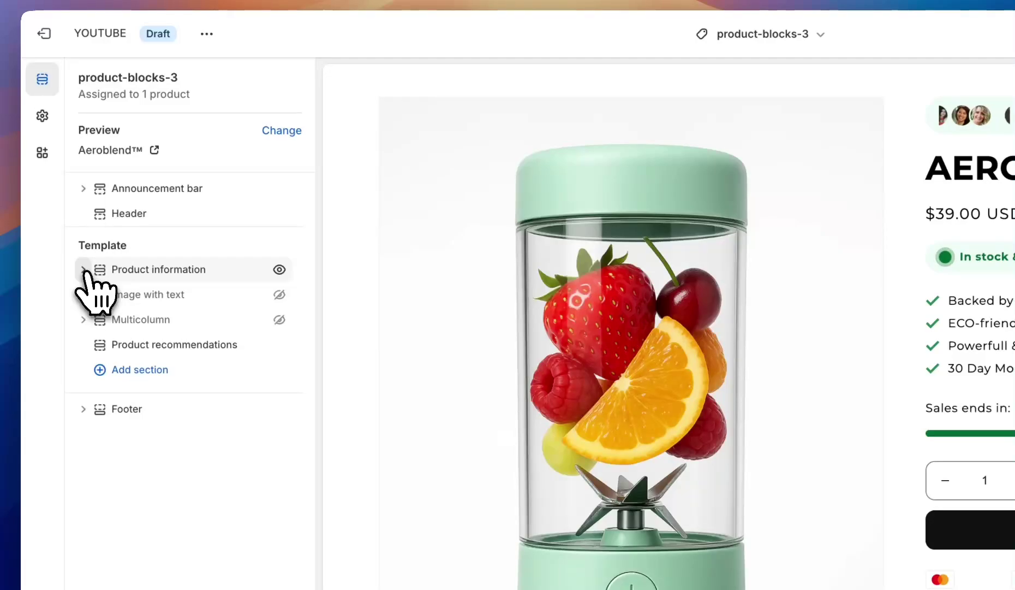
click(87, 266)
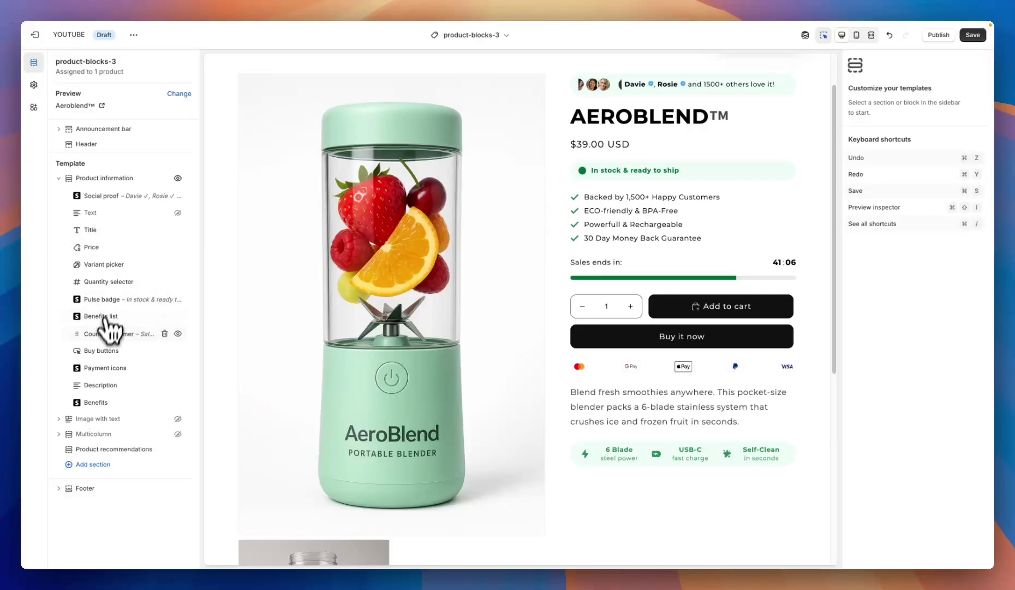
drag(100, 349, 99, 347)
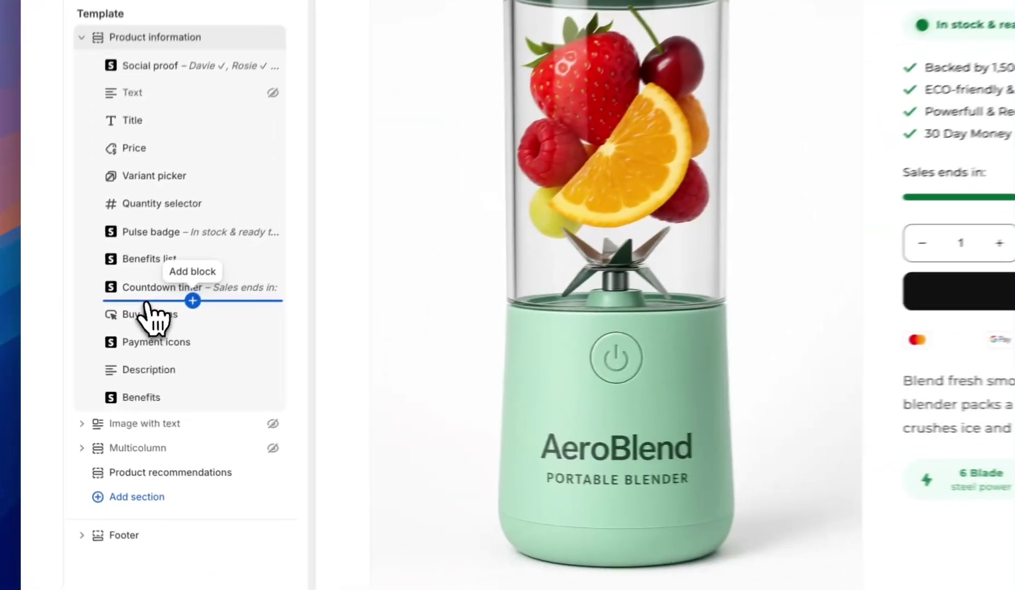
click(100, 345)
click(276, 312)
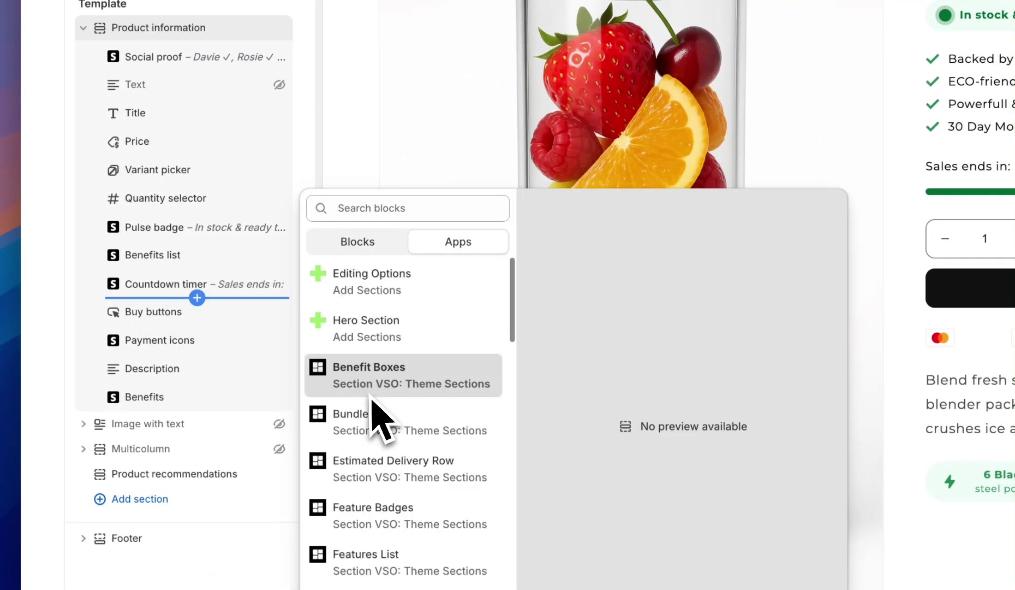
scroll(371, 415, down, 10)
scroll(468, 377, up, 1)
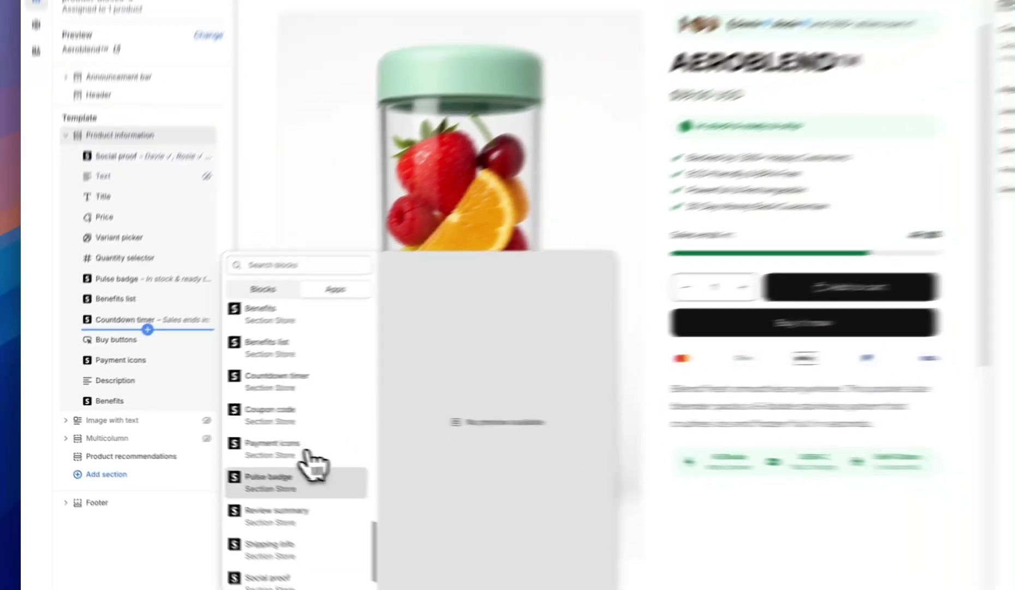
scroll(413, 526, down, 2)
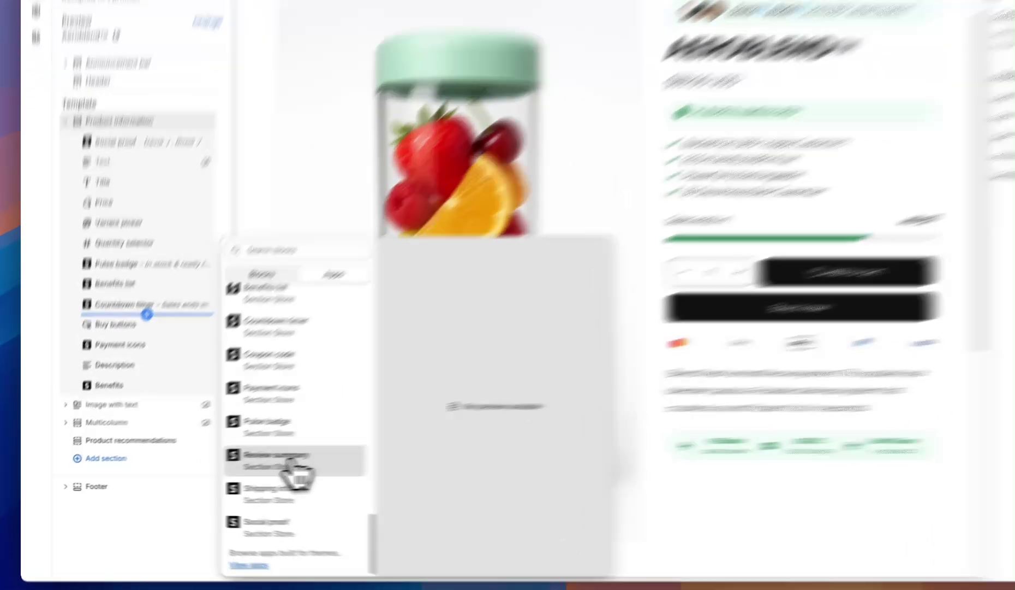
Insert the Review summary block, move it below Pulse badge, and left-align it.
click(289, 460)
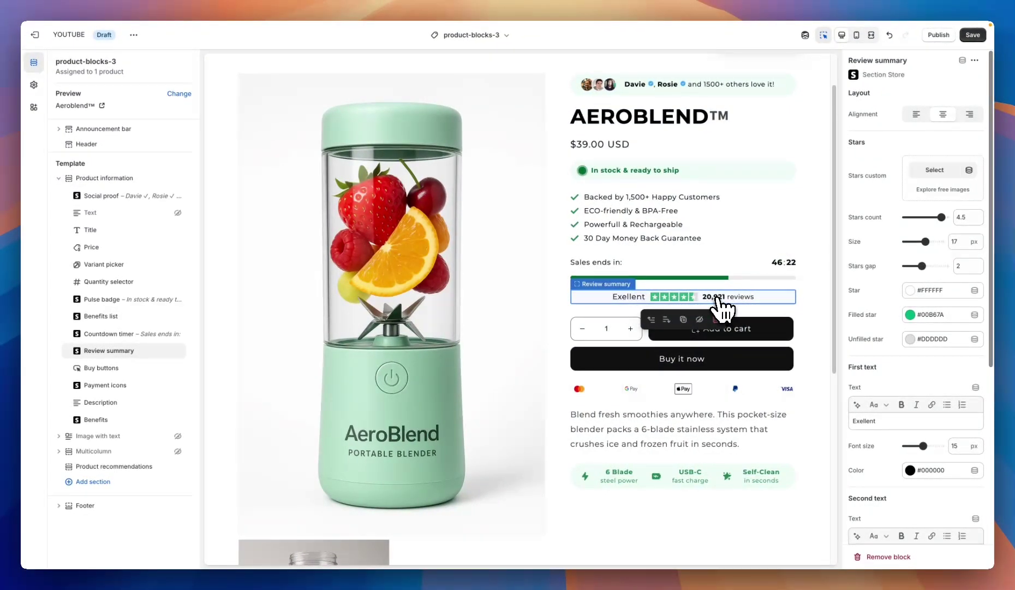
drag(81, 352, 120, 303)
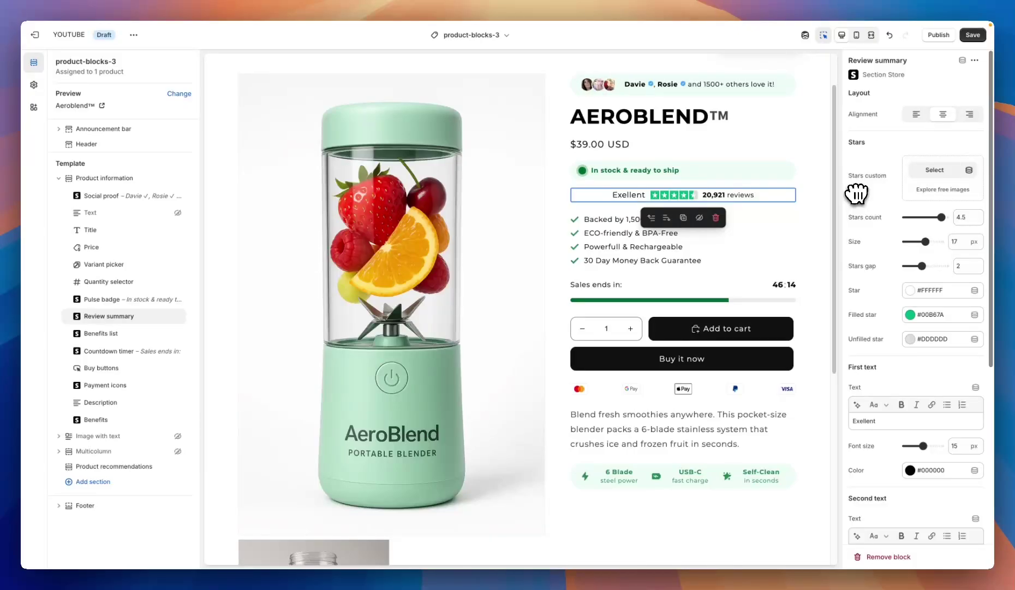
click(917, 114)
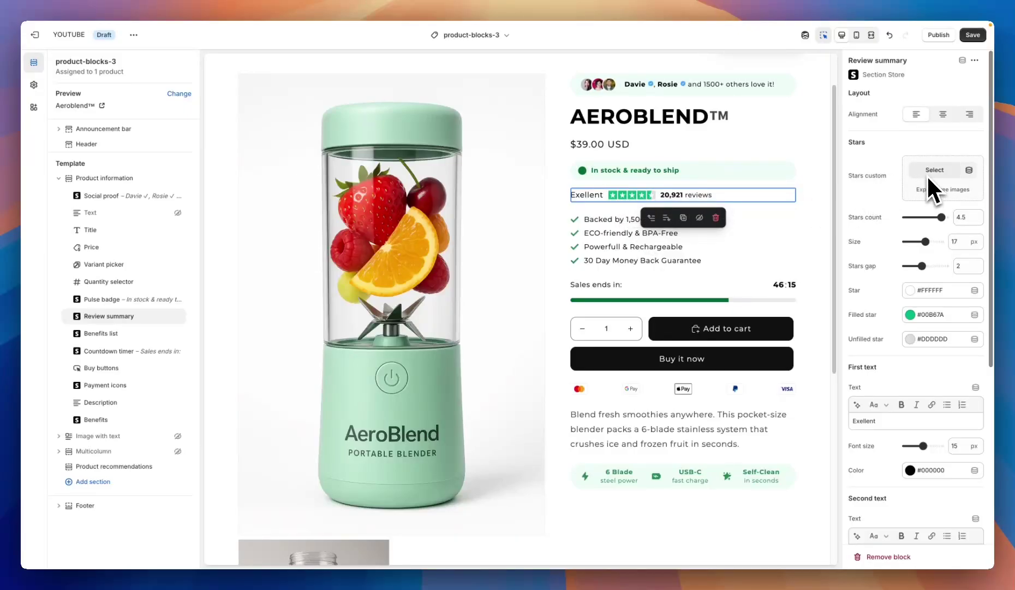
Try Review summary star counts of 2.5 and 5, then settle on 3 stars.
click(633, 199)
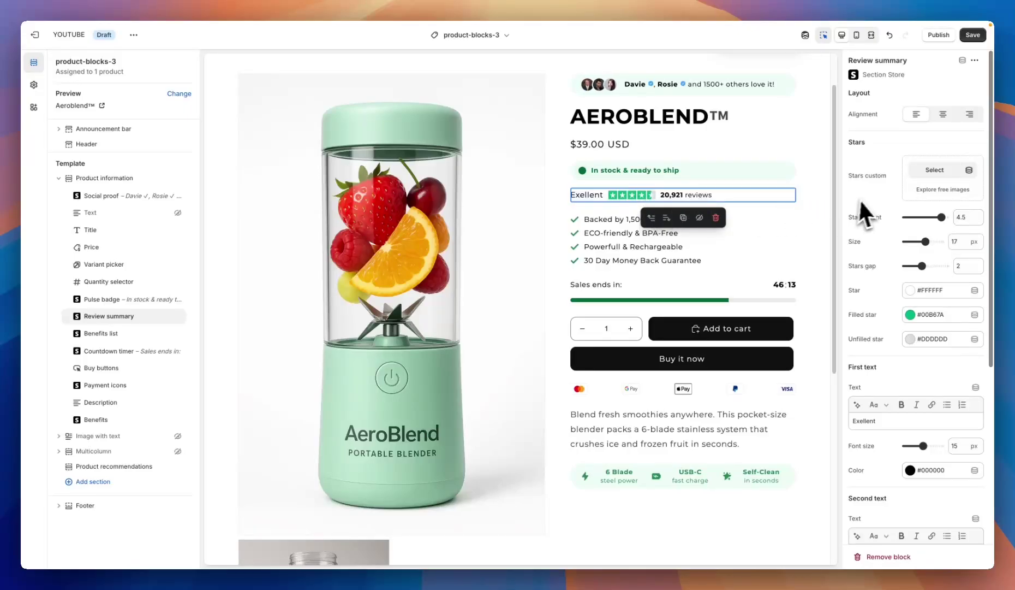
scroll(874, 208, down, 1)
drag(941, 199, 920, 199)
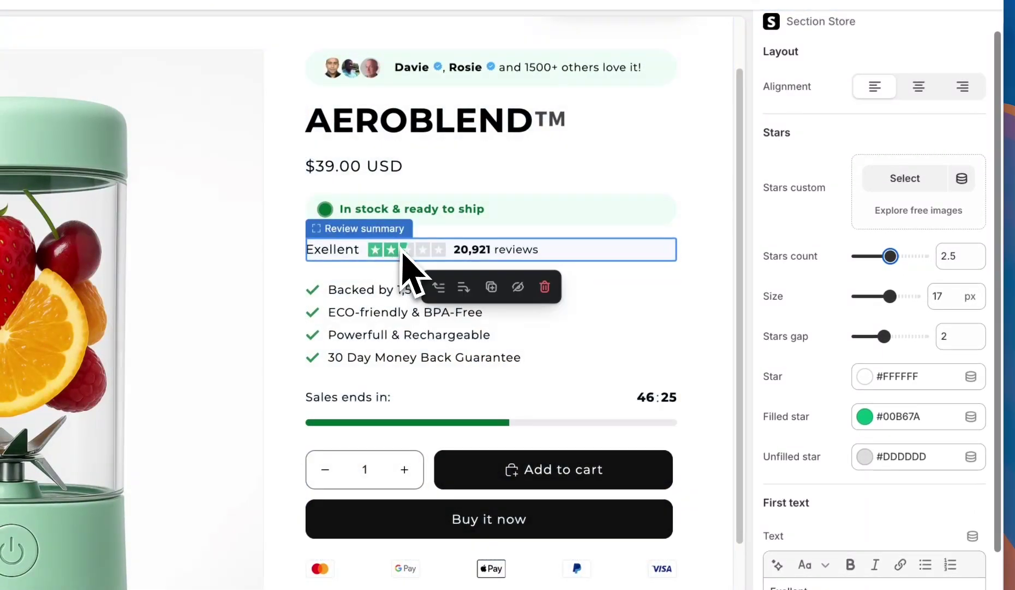
drag(890, 255, 947, 260)
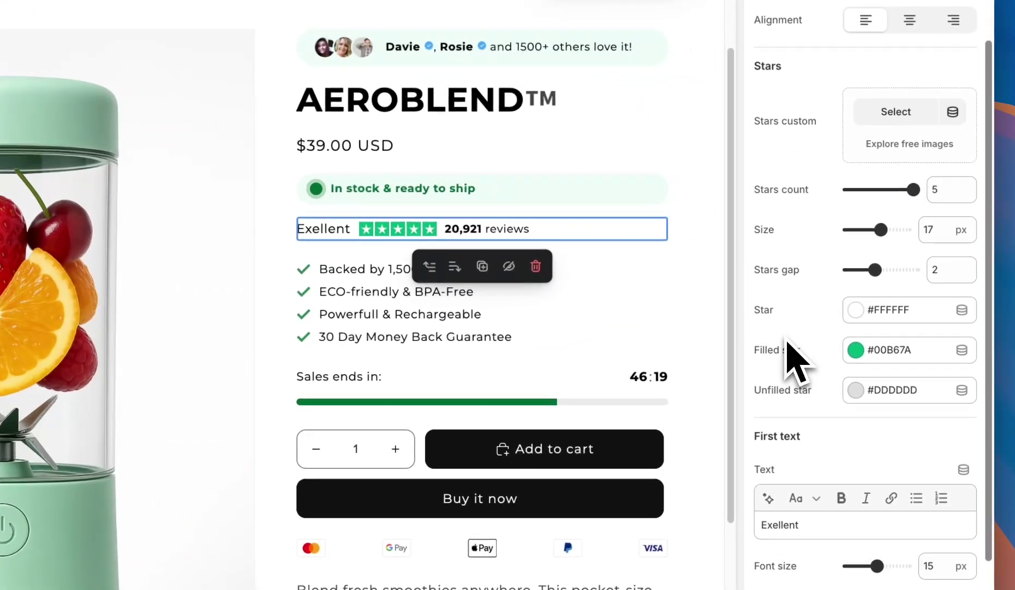
scroll(792, 349, down, 1)
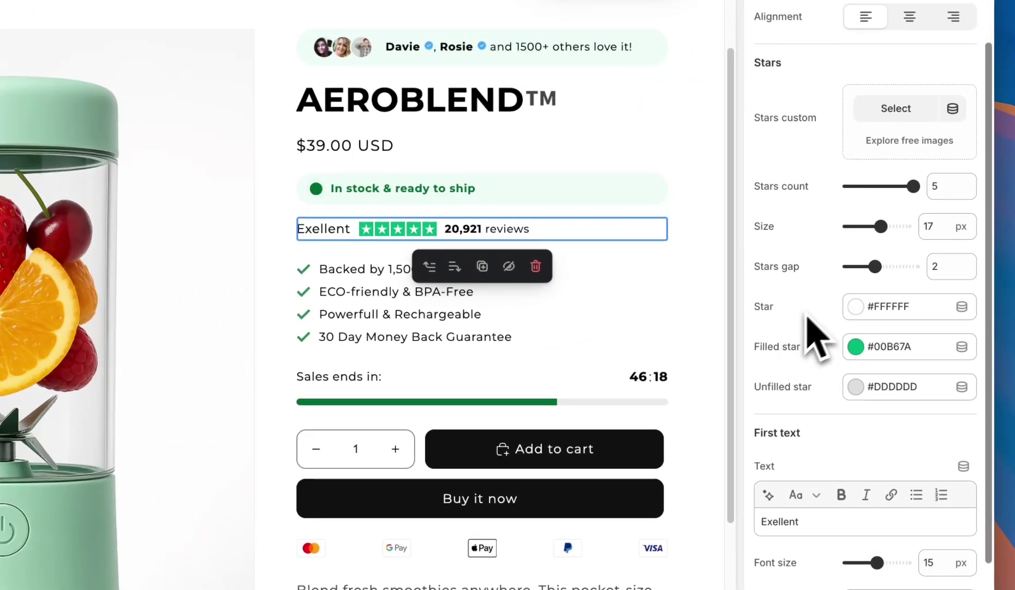
click(888, 187)
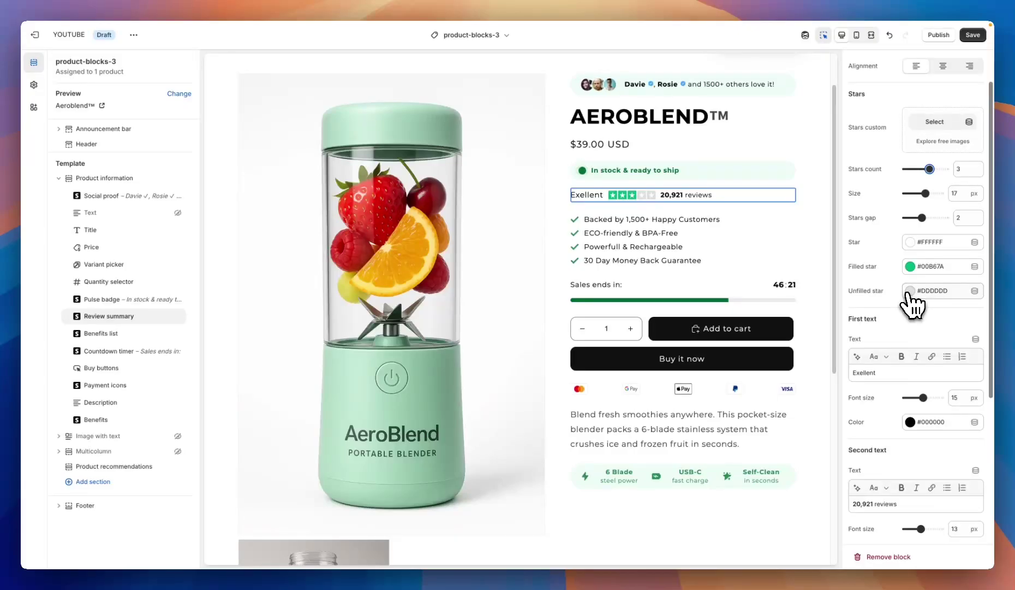
scroll(908, 294, down, 4)
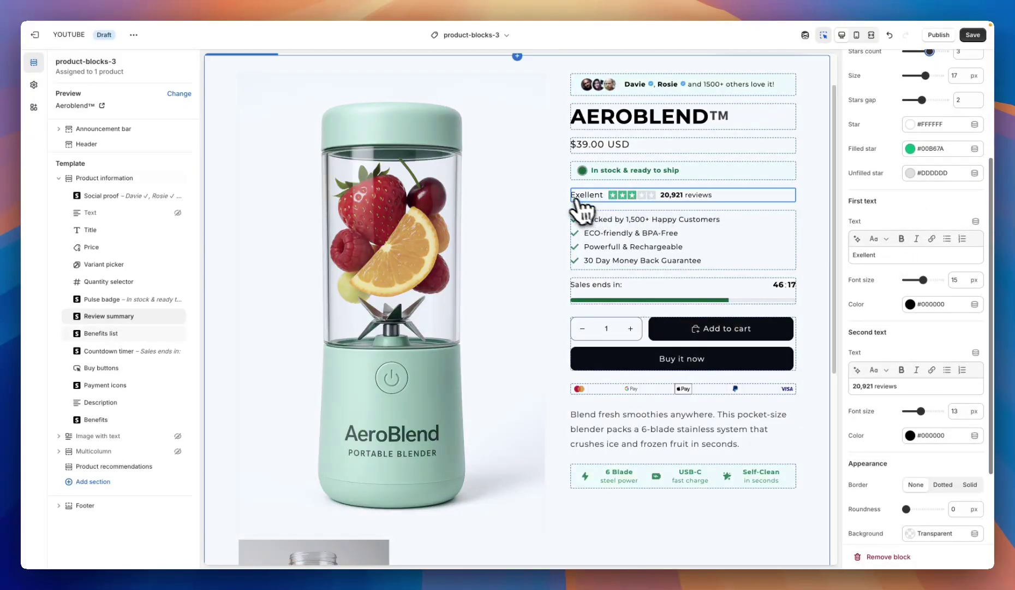
mouse_move(594, 200)
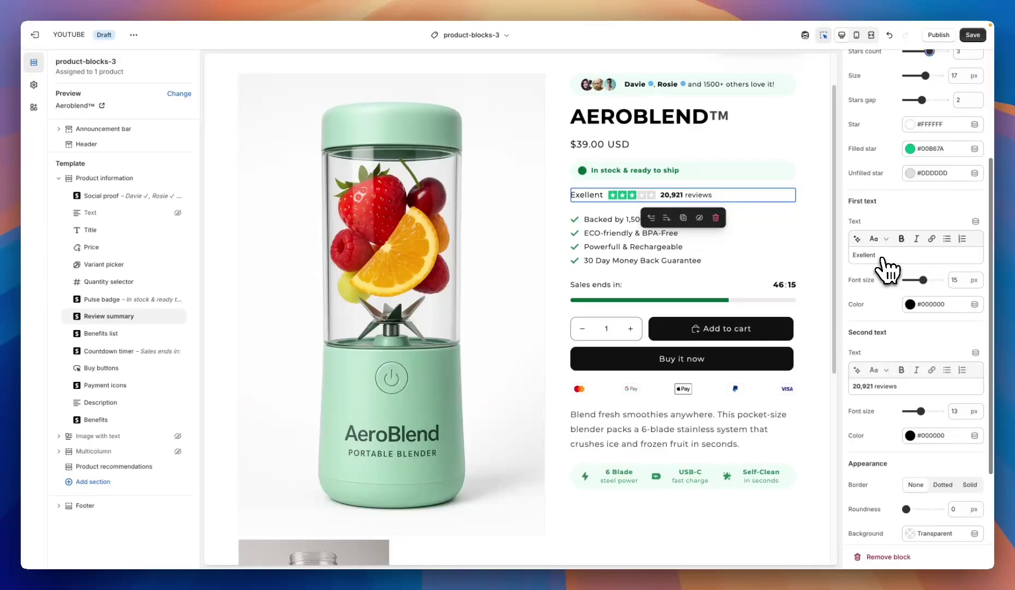
scroll(894, 266, down, 1)
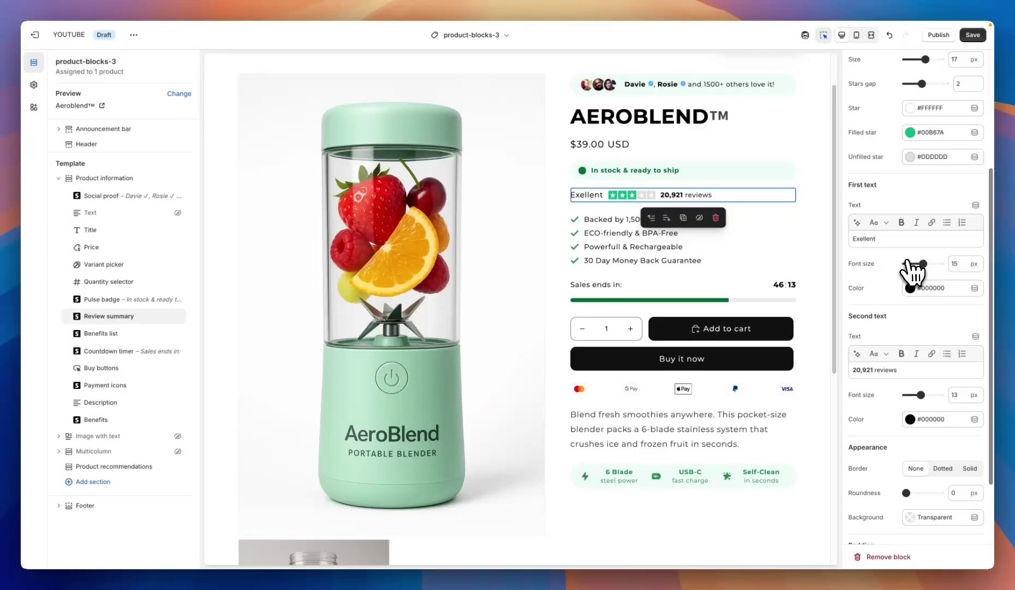
scroll(907, 270, down, 1)
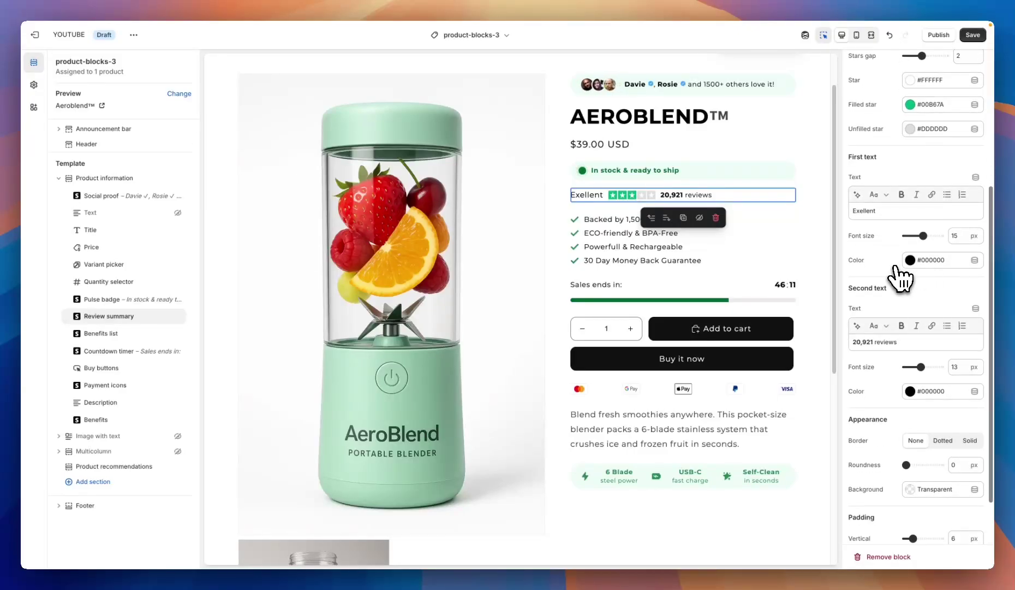
scroll(901, 277, down, 2)
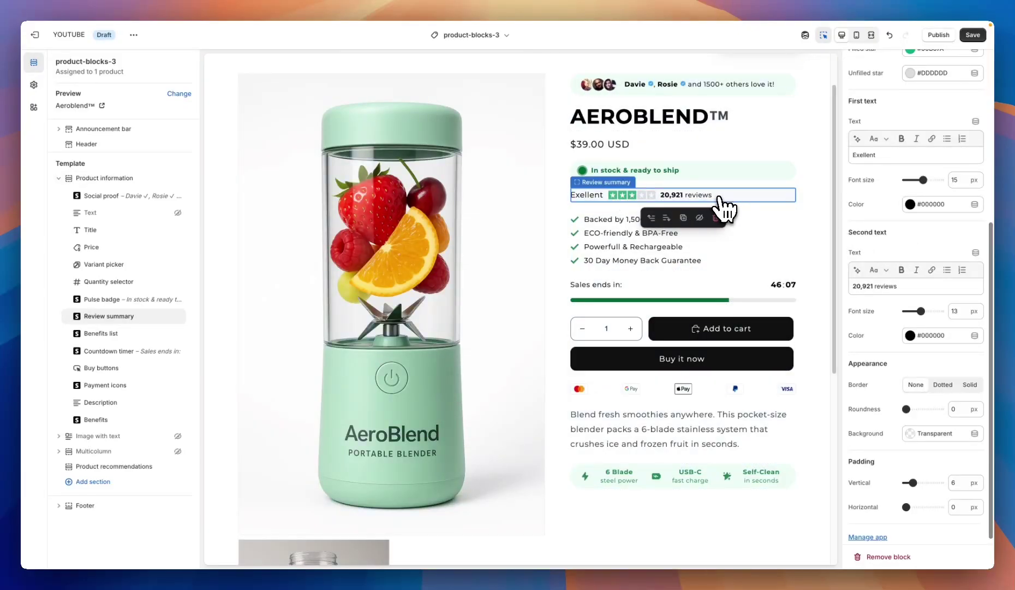
scroll(933, 248, down, 1)
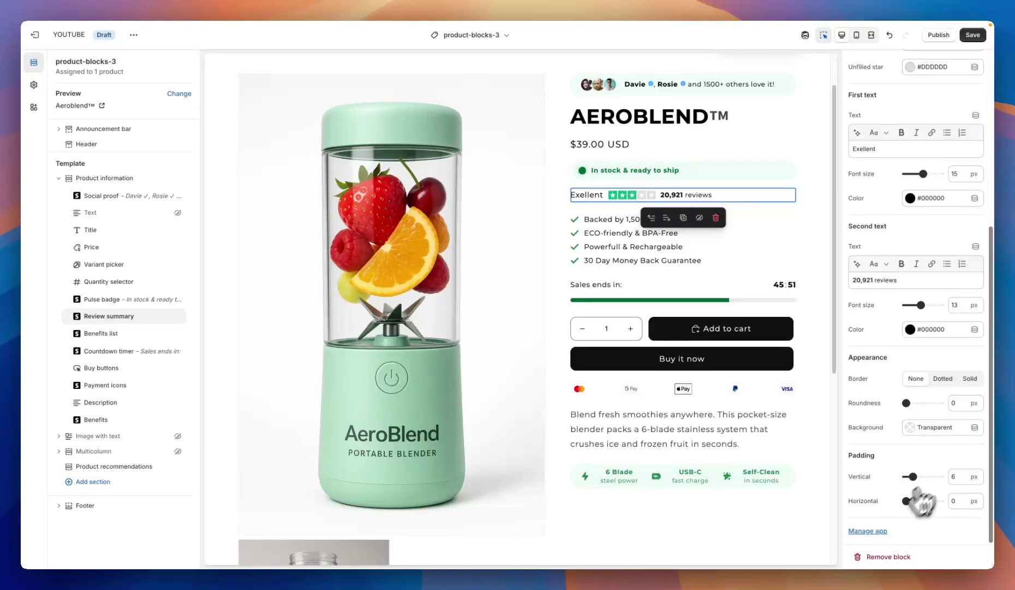
Open the Social proof block and browse its avatar and '1500+ others love it!' settings.
click(108, 201)
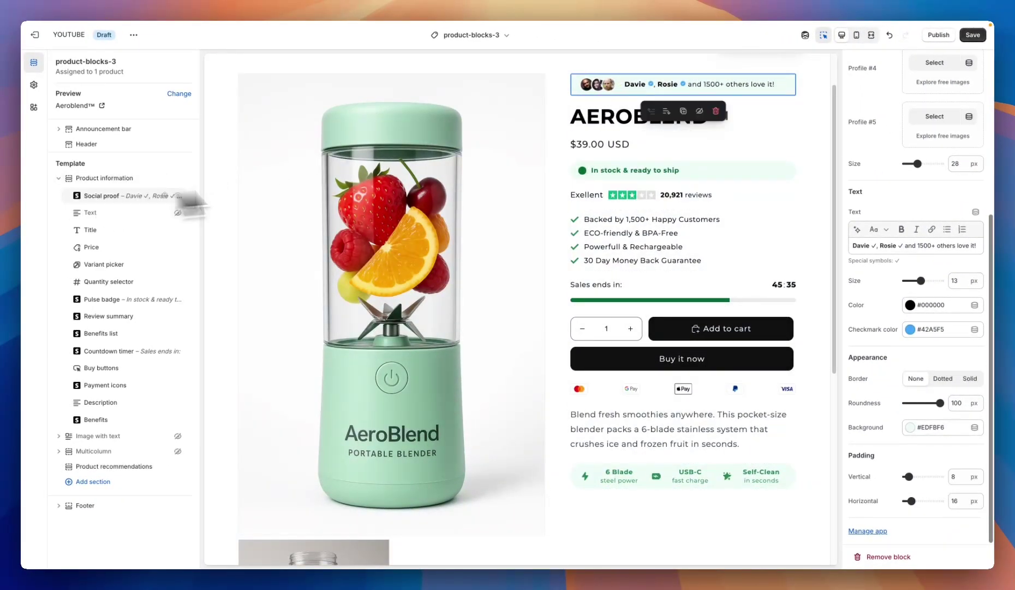
scroll(859, 172, up, 5)
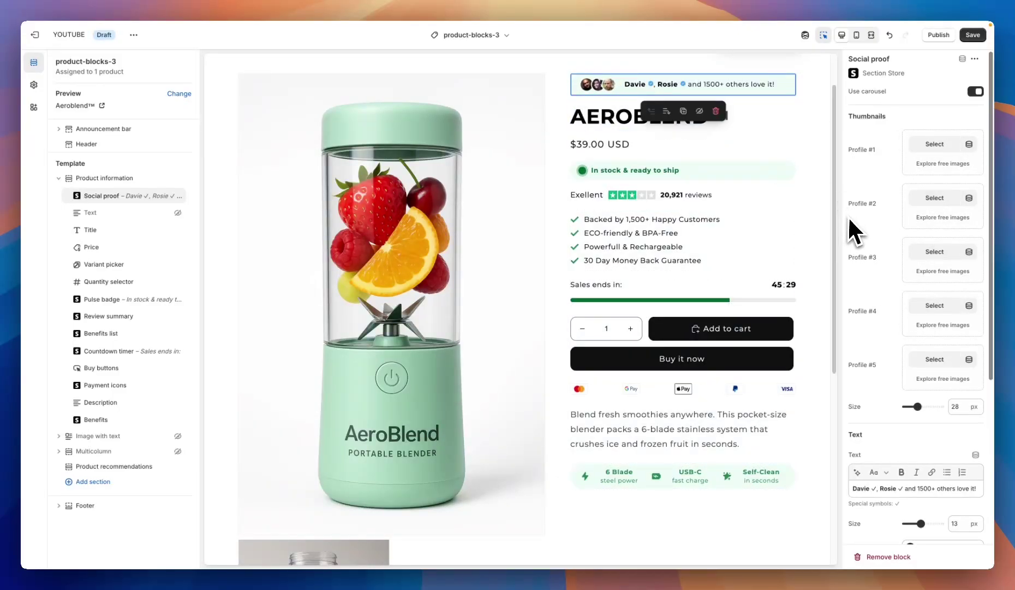
scroll(873, 234, down, 2)
scroll(865, 380, down, 2)
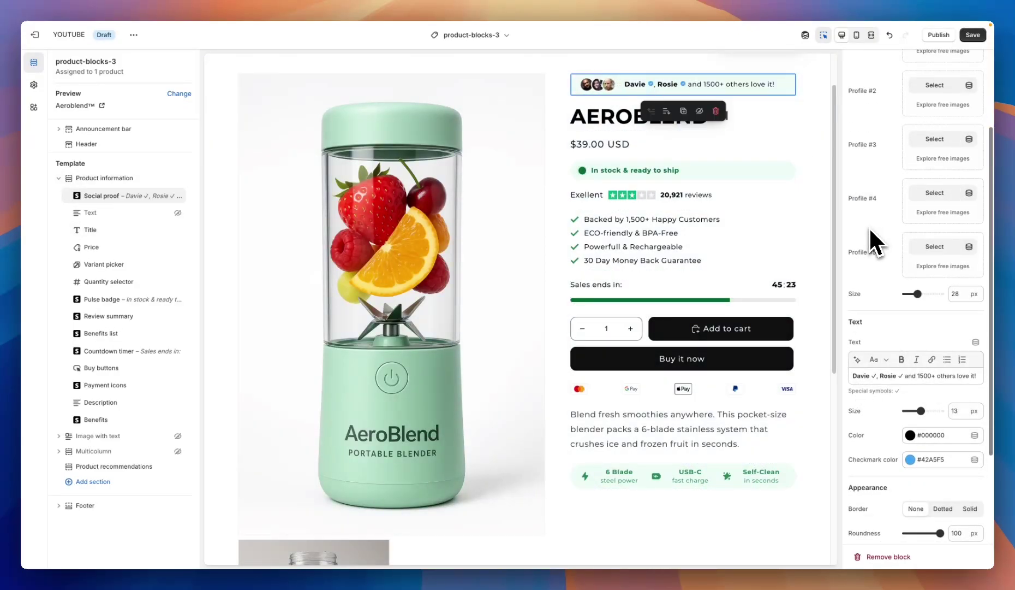
scroll(874, 237, down, 5)
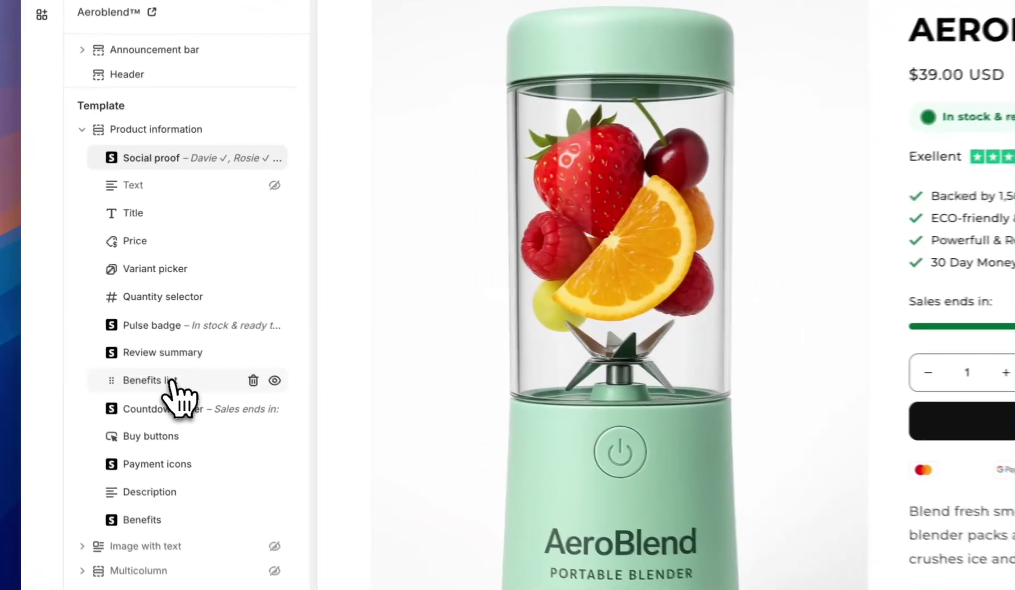
Check Benefits list, then show Countdown timer settings: 46 minutes, 26 seconds, 70% progress.
click(173, 382)
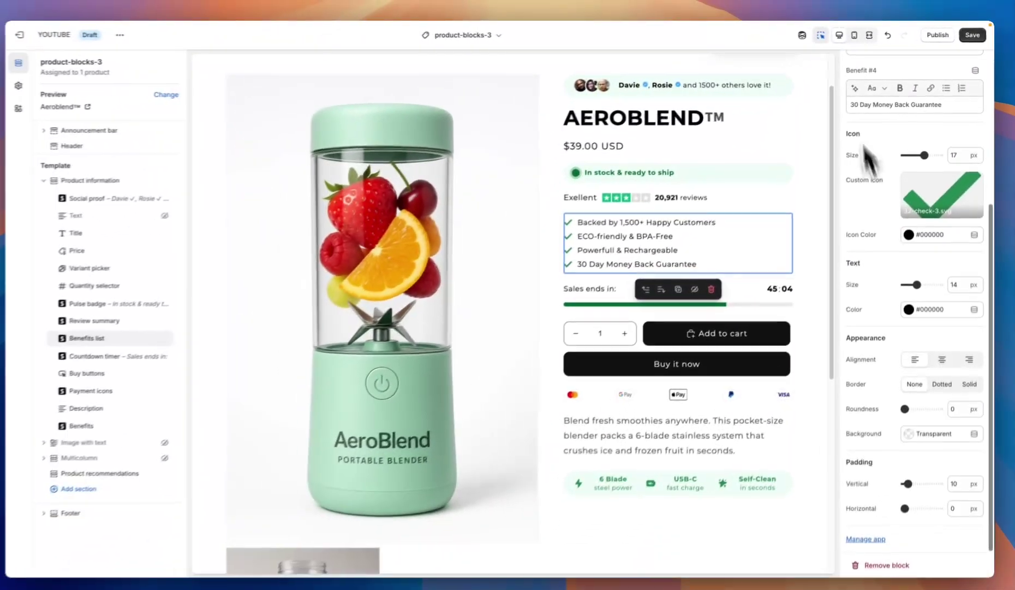
scroll(865, 134, up, 5)
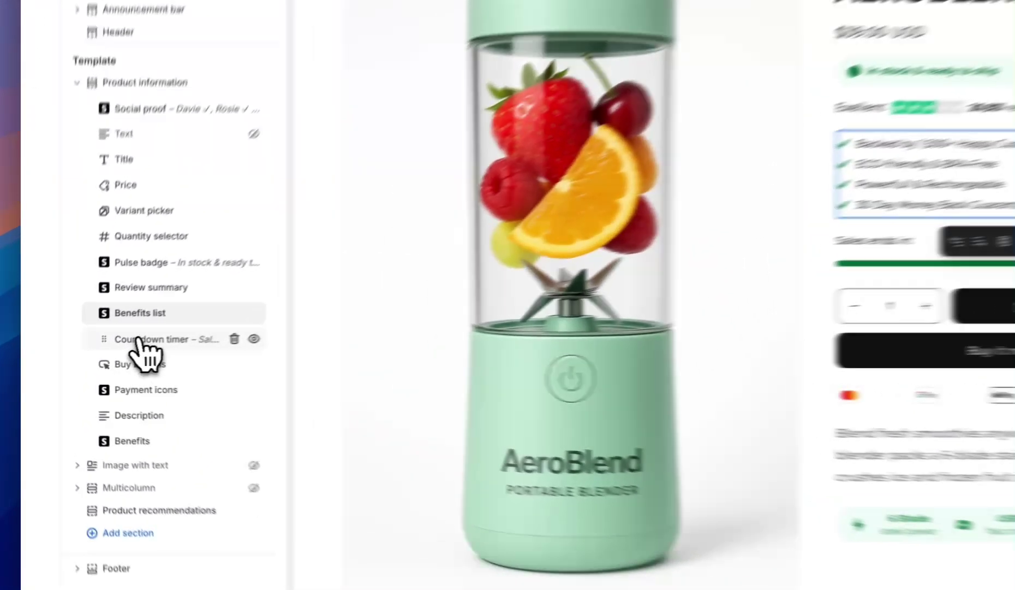
click(102, 351)
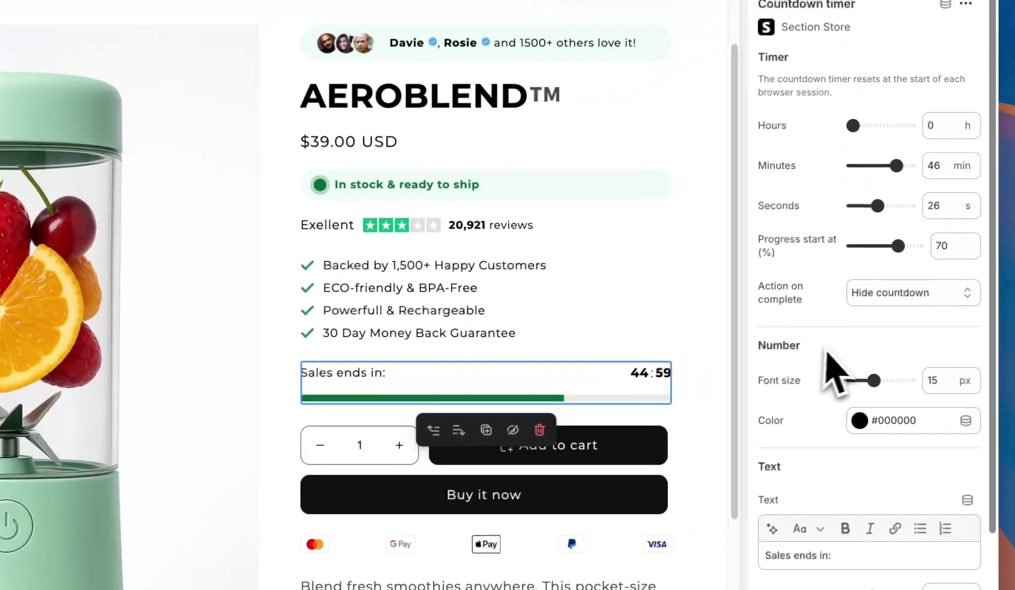
scroll(818, 357, down, 3)
scroll(835, 273, up, 3)
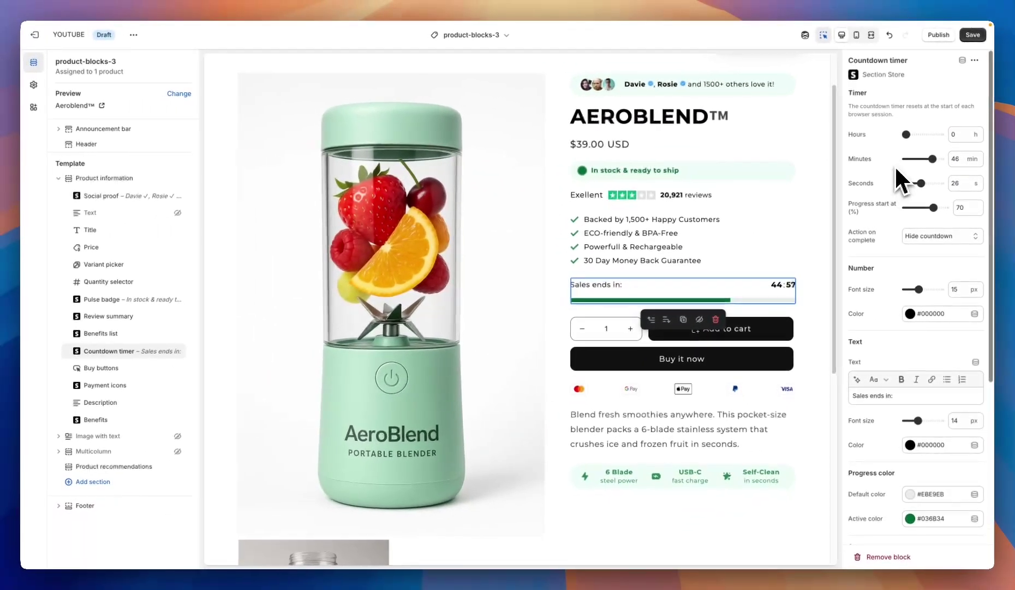
Select Payment icons, then show Benefits settings: horizontal, 3 per row, '6 Blade' and 'USB-C'.
click(124, 385)
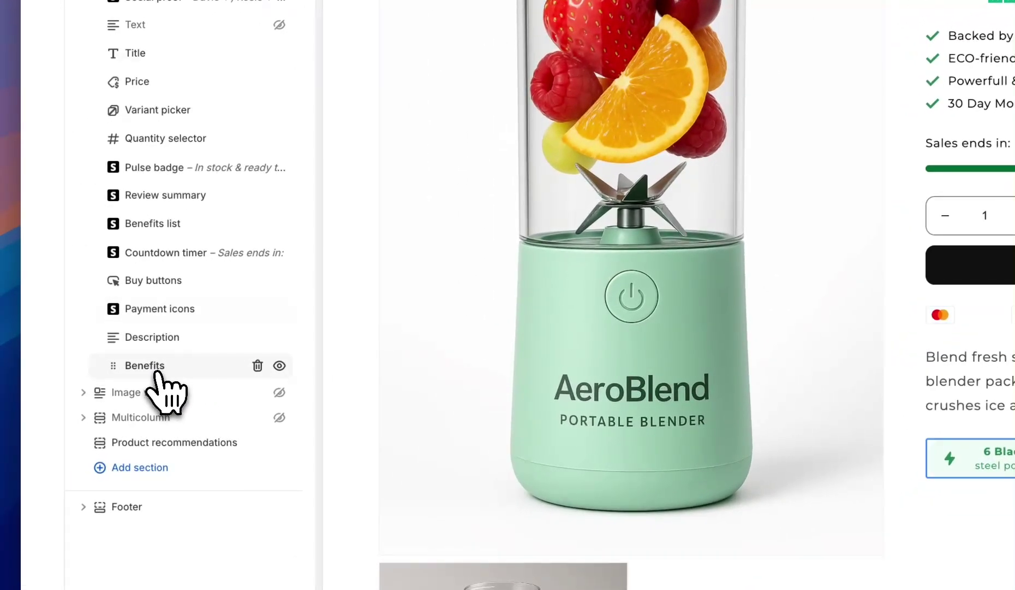
click(155, 374)
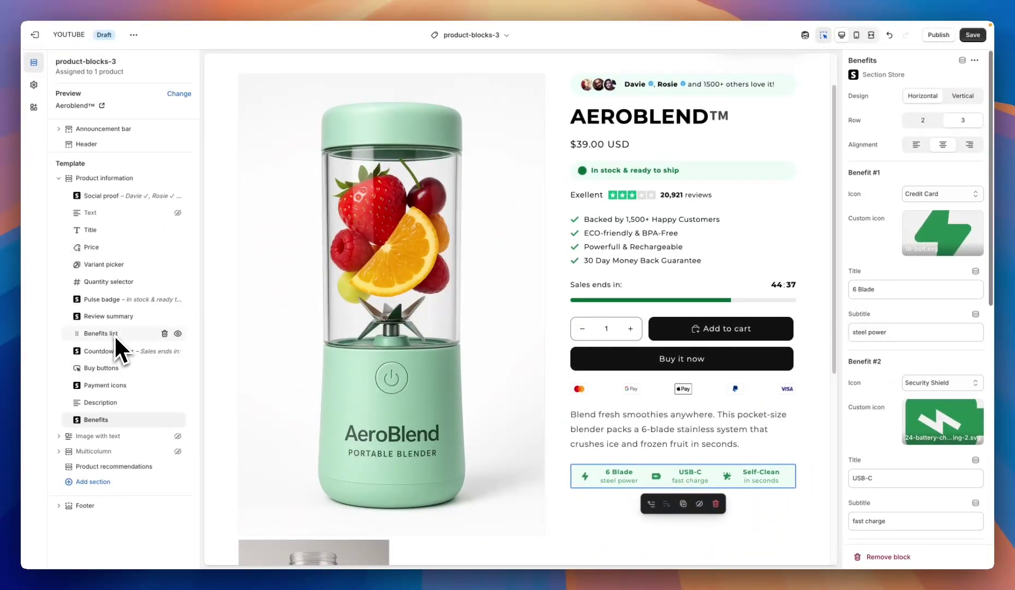
Drag the Benefits list block toward the Aeroblend product preview.
drag(114, 334, 857, 68)
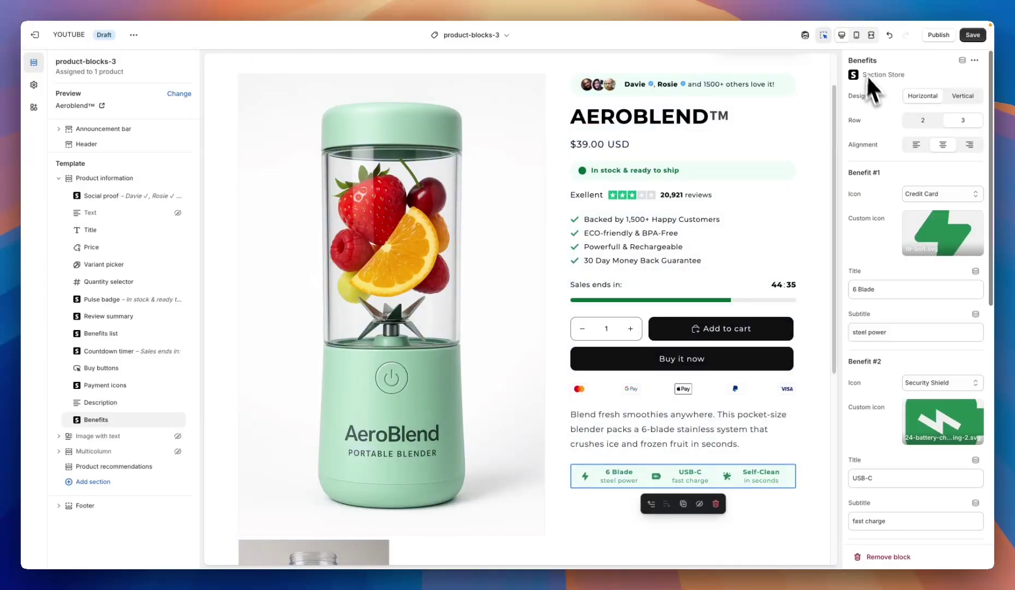